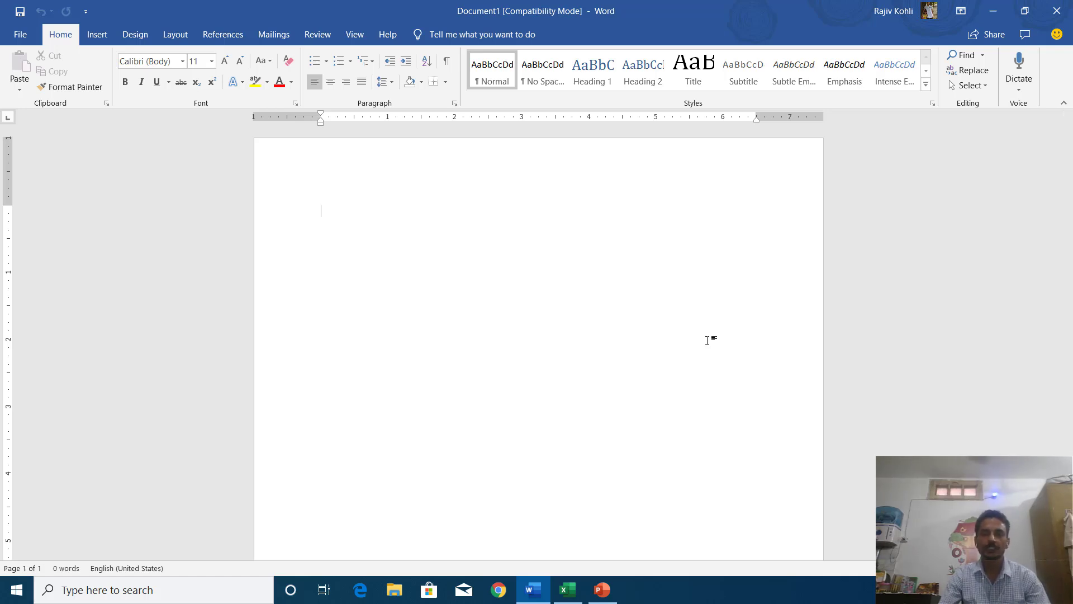
- Cycle through Excel, PowerPoint and Word, then close all three windows to reach the desktop
{"action": "left_click", "coordinate": [576, 589]}
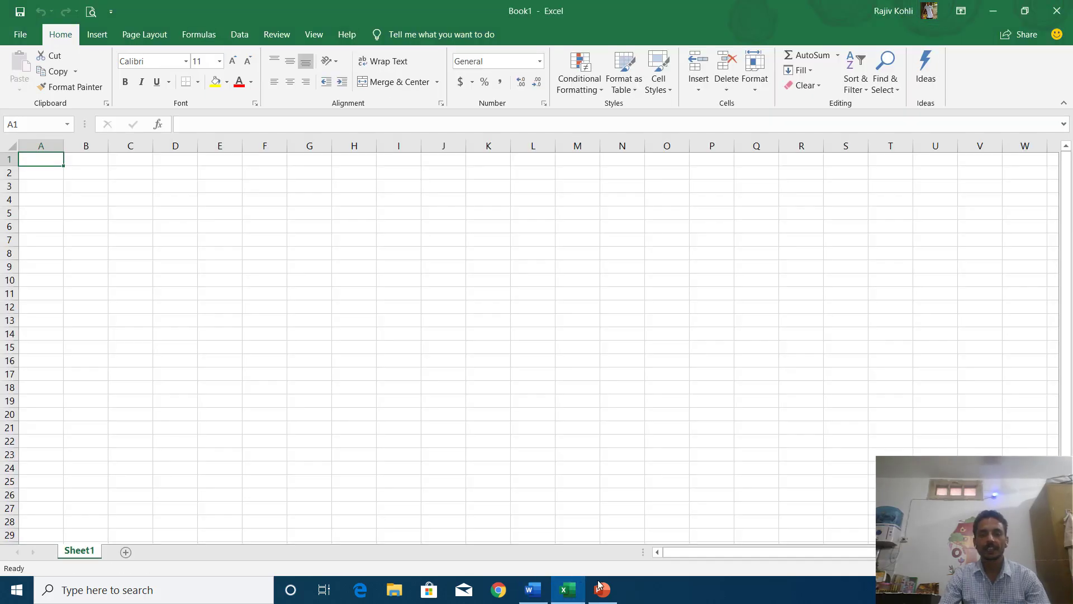
{"action": "left_click", "coordinate": [599, 586]}
{"action": "left_click", "coordinate": [536, 594]}
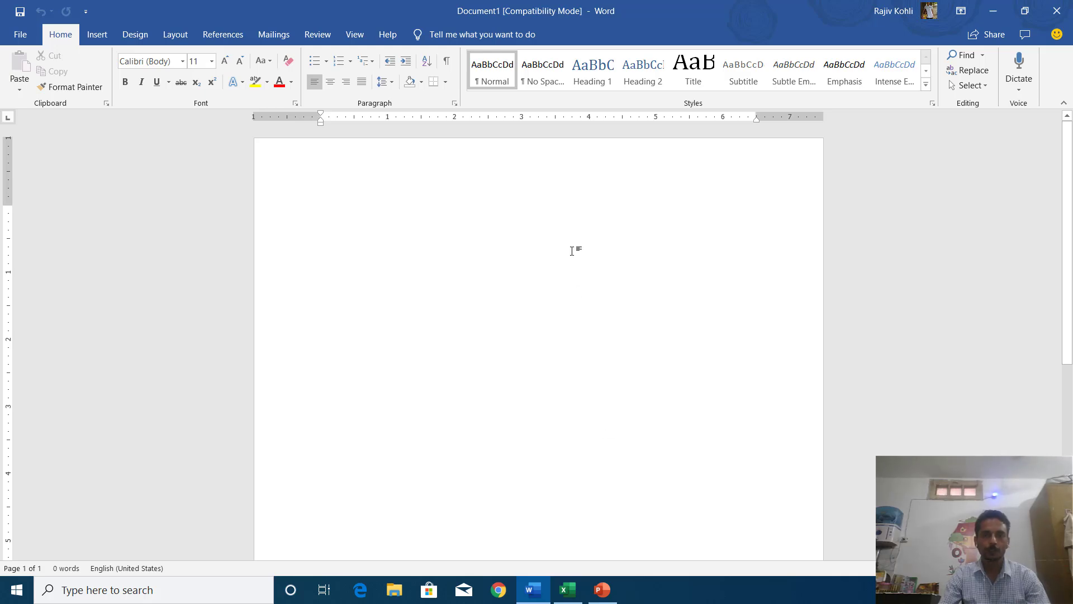
{"action": "left_click", "coordinate": [1056, 12]}
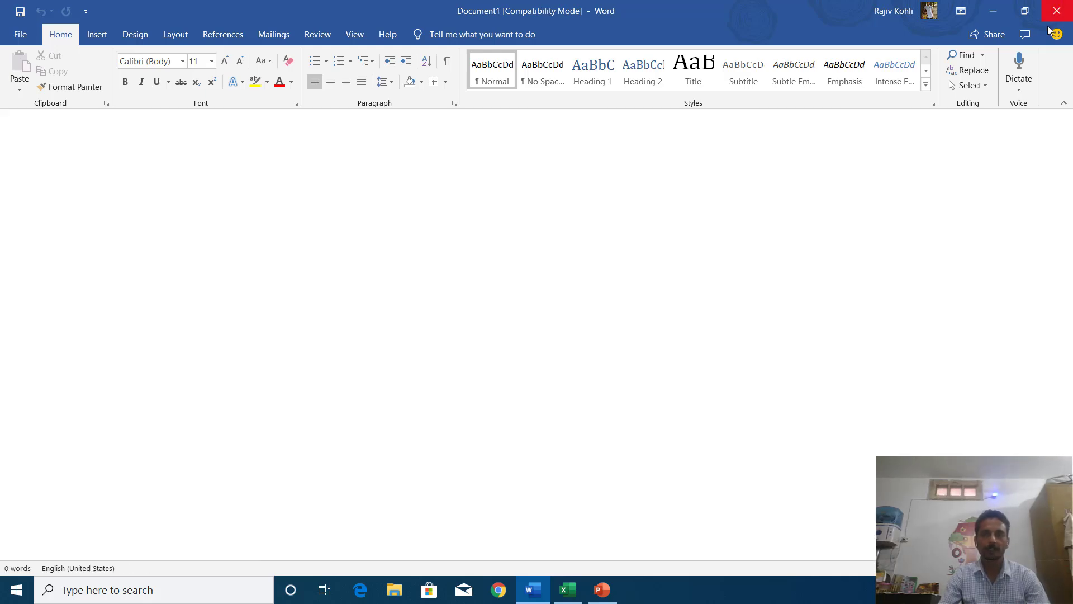
{"action": "left_click", "coordinate": [1056, 12]}
{"action": "left_click", "coordinate": [1057, 12]}
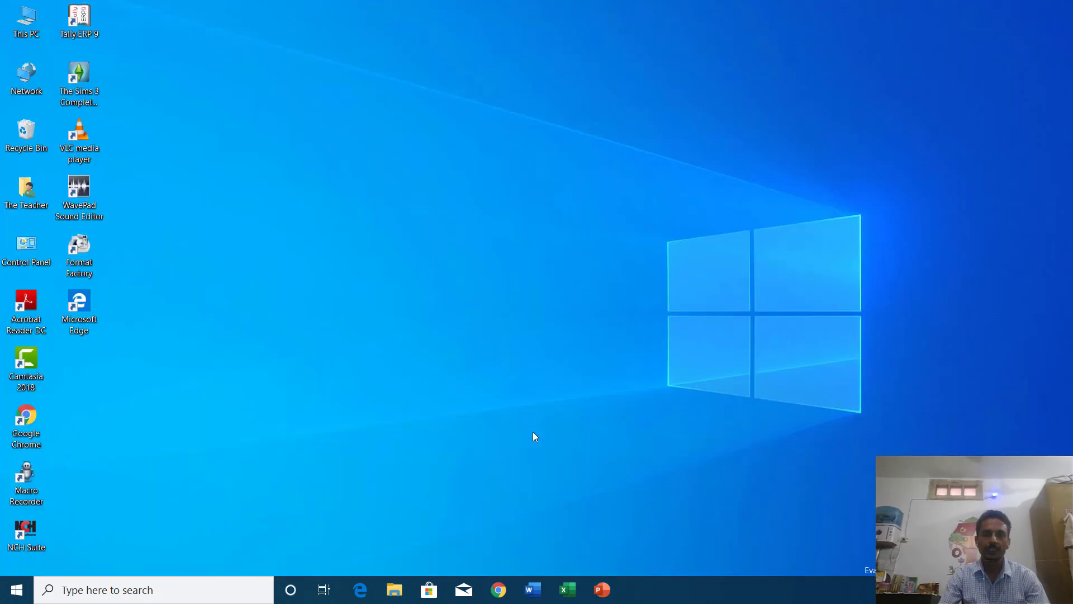
- Launch Word from the taskbar and create a new blank document
{"action": "left_click", "coordinate": [535, 593]}
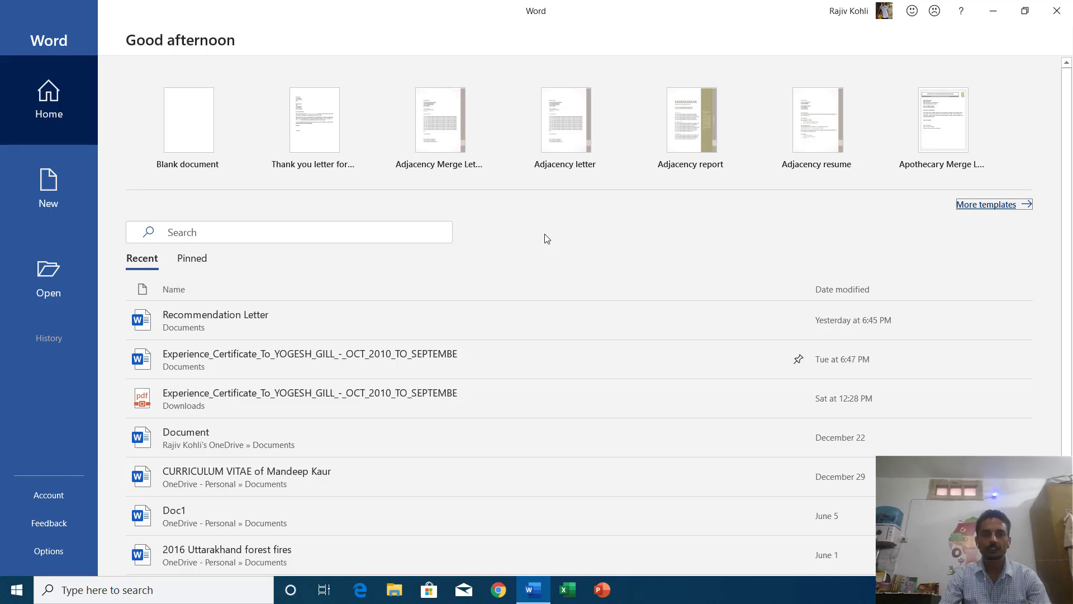
{"action": "left_click", "coordinate": [204, 138]}
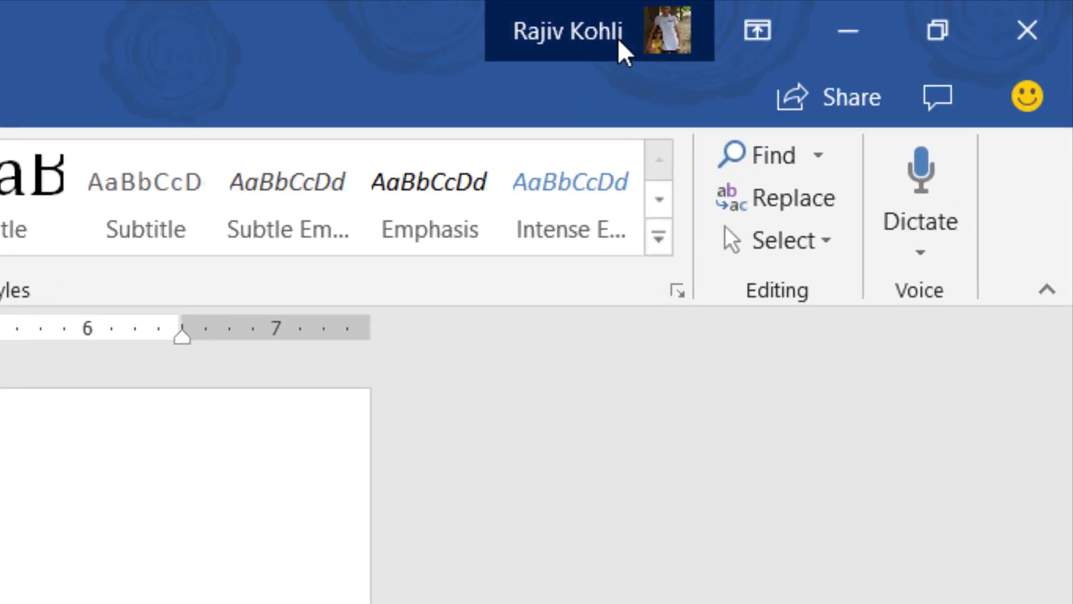
- View and dismiss the account details, then keep the ribbon on Show Tabs and Commands
{"action": "left_click", "coordinate": [910, 16]}
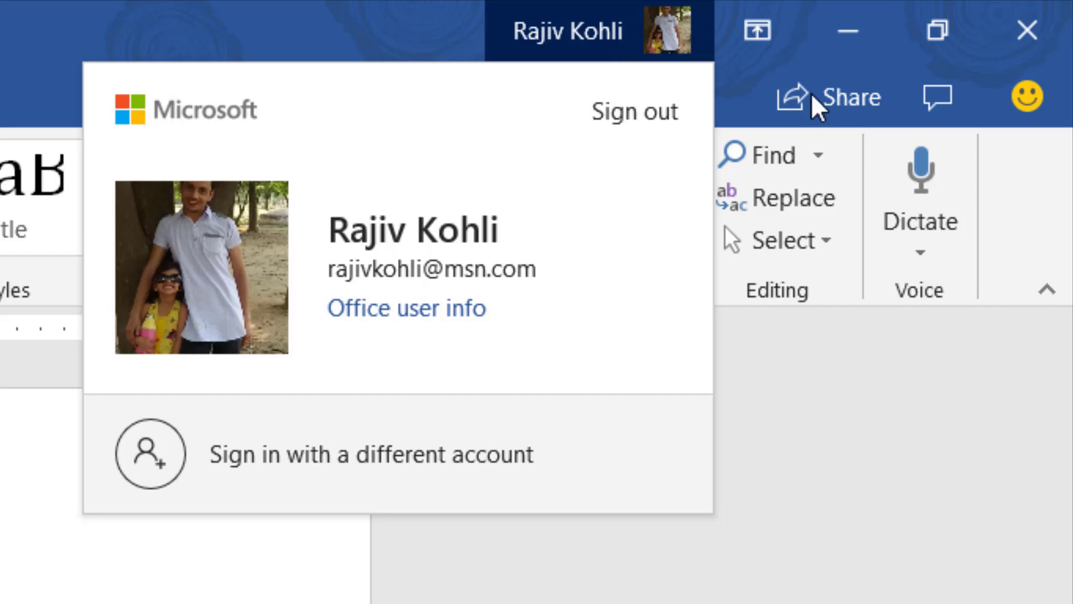
{"action": "left_click", "coordinate": [867, 494]}
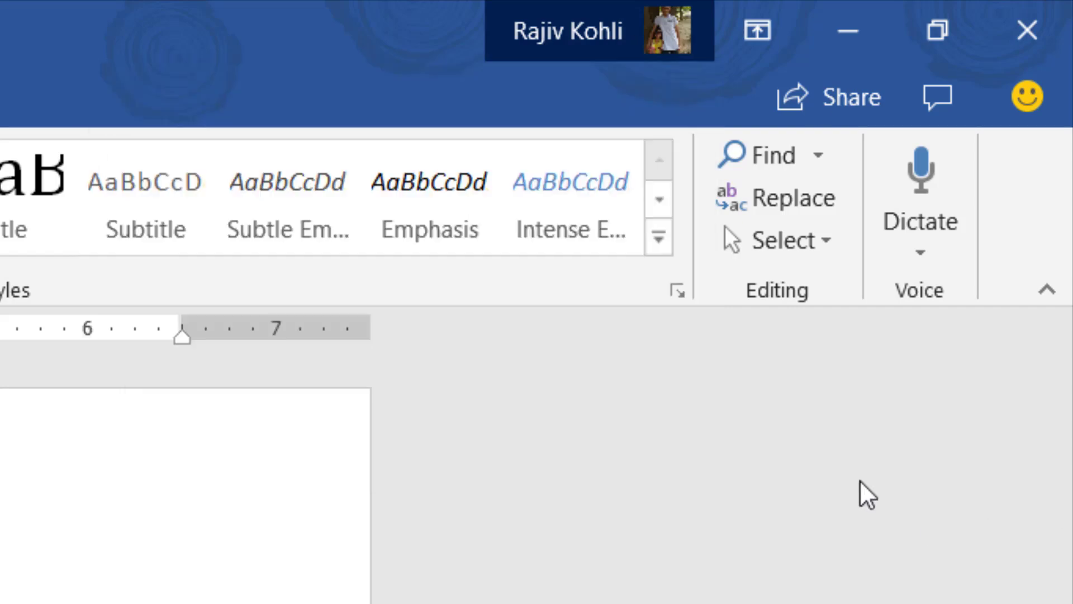
{"action": "left_click", "coordinate": [754, 38]}
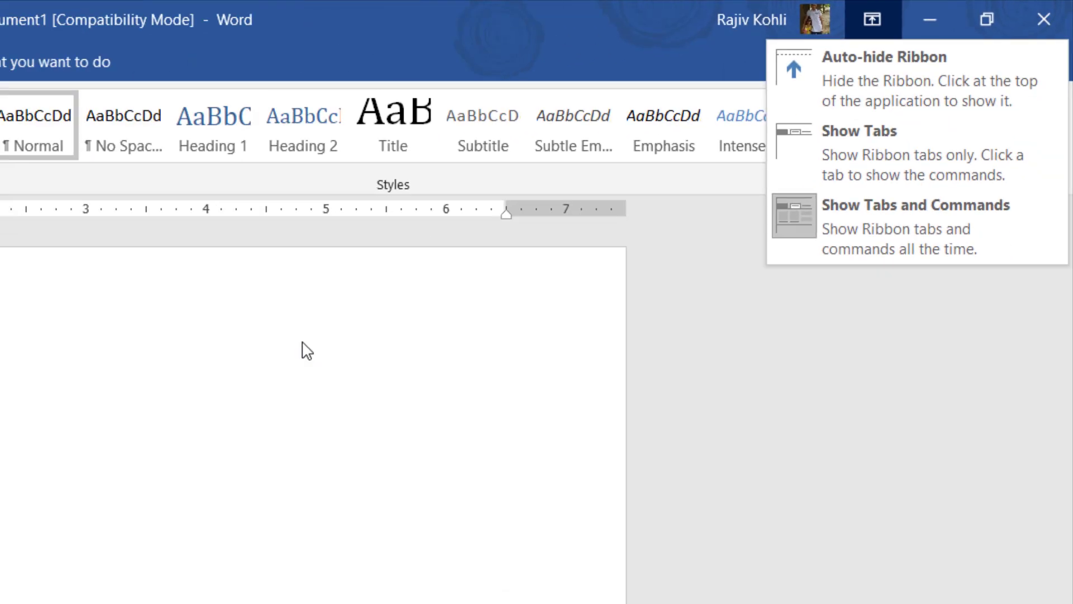
{"action": "left_click", "coordinate": [626, 190]}
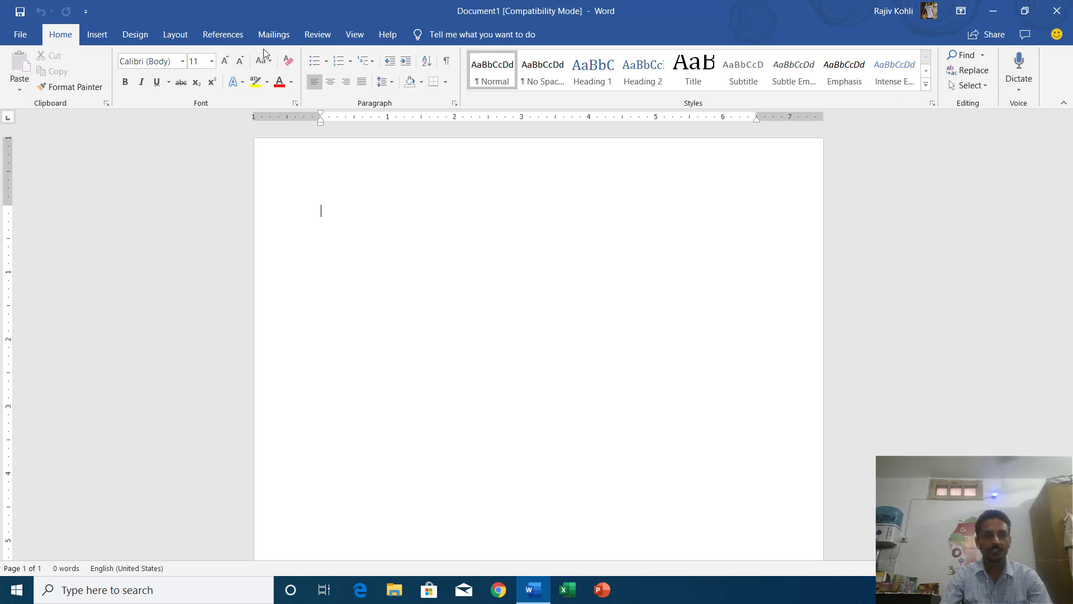
- Preview the Insert tab, go back to Home, and check Ribbon Display Options
{"action": "left_click", "coordinate": [95, 37]}
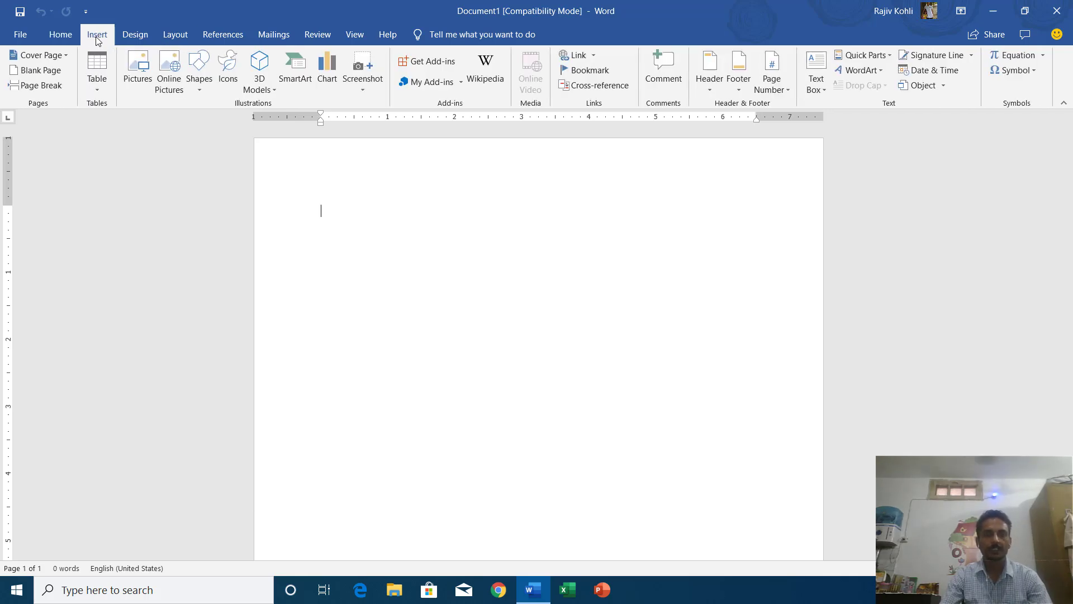
{"action": "left_click", "coordinate": [58, 38]}
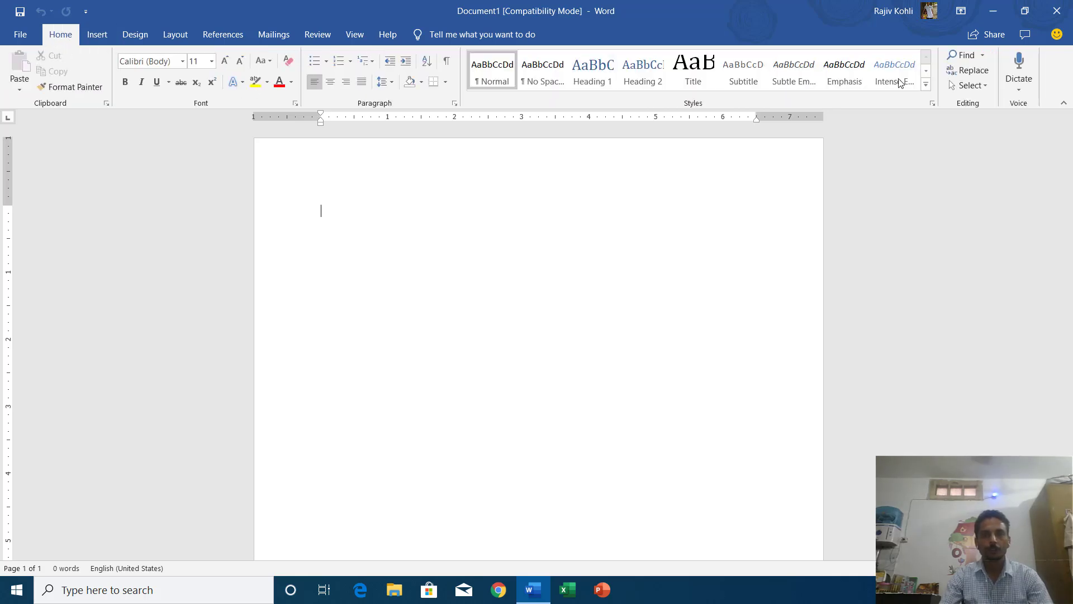
{"action": "left_click", "coordinate": [961, 17]}
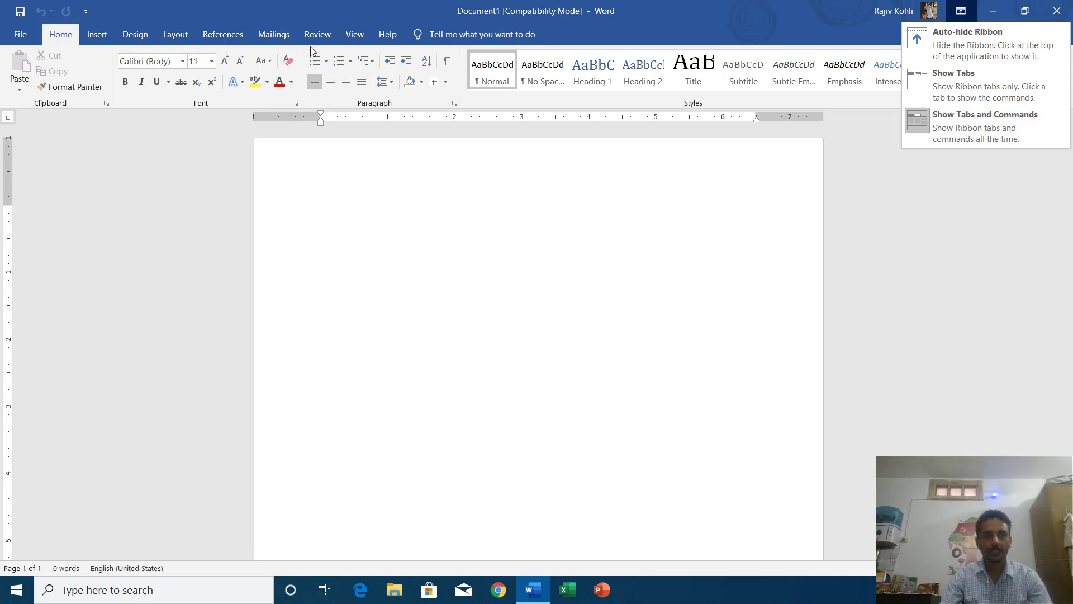
- Browse the Insert, Design and Layout tabs, then return to Home and Ribbon Display Options
{"action": "left_click", "coordinate": [96, 36]}
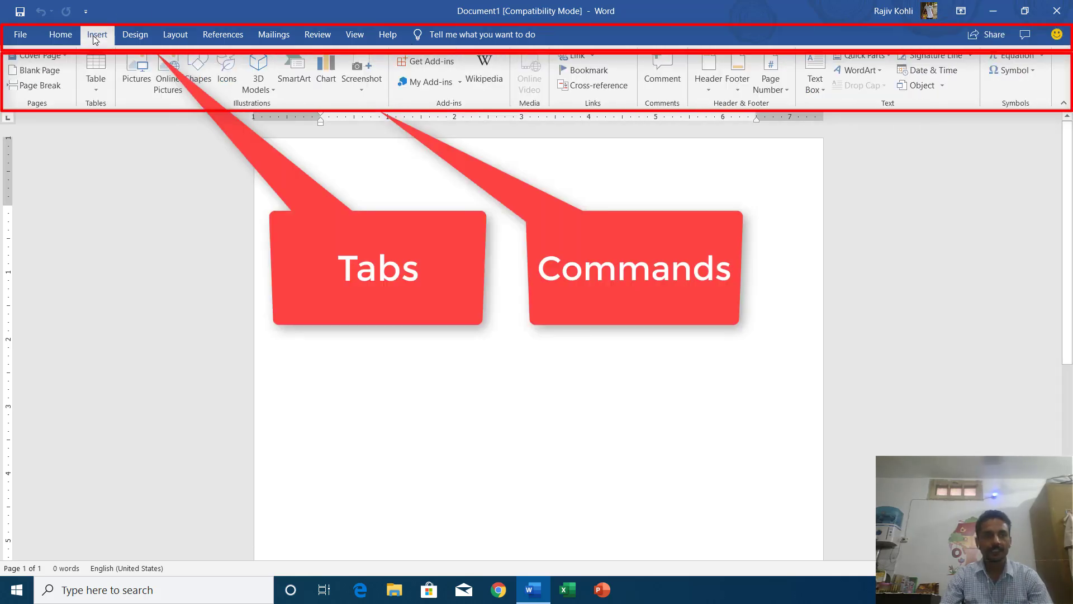
{"action": "left_click", "coordinate": [142, 38]}
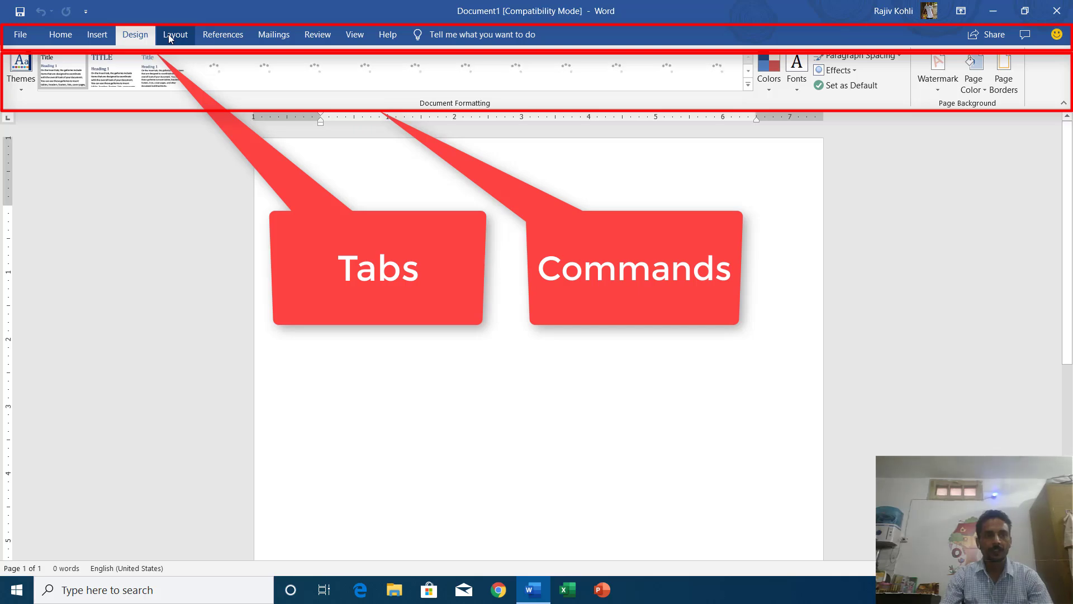
{"action": "left_click", "coordinate": [169, 35]}
{"action": "left_click", "coordinate": [60, 34]}
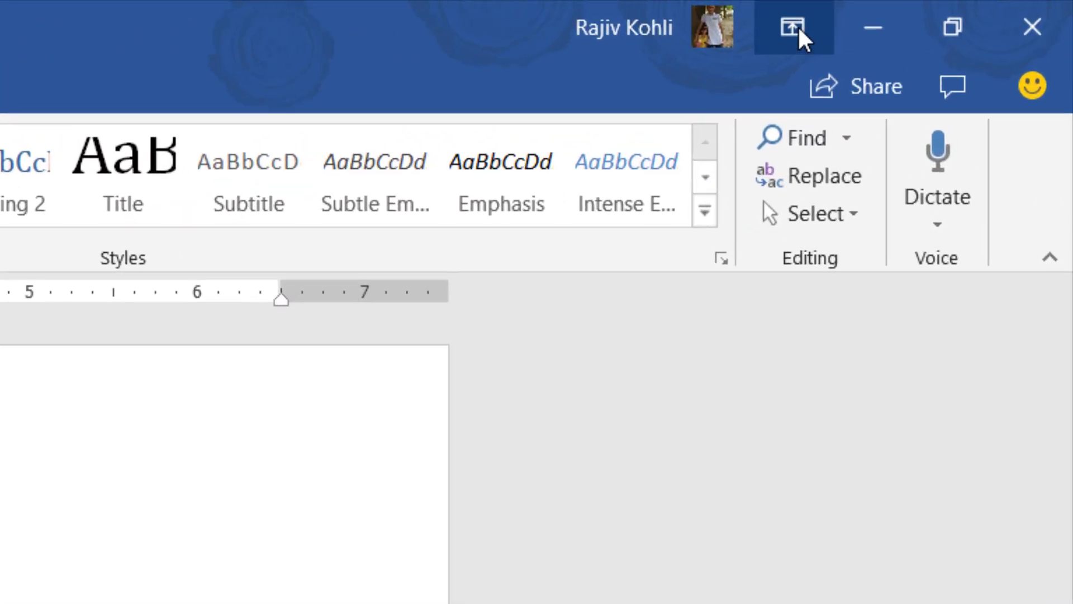
{"action": "left_click", "coordinate": [792, 28]}
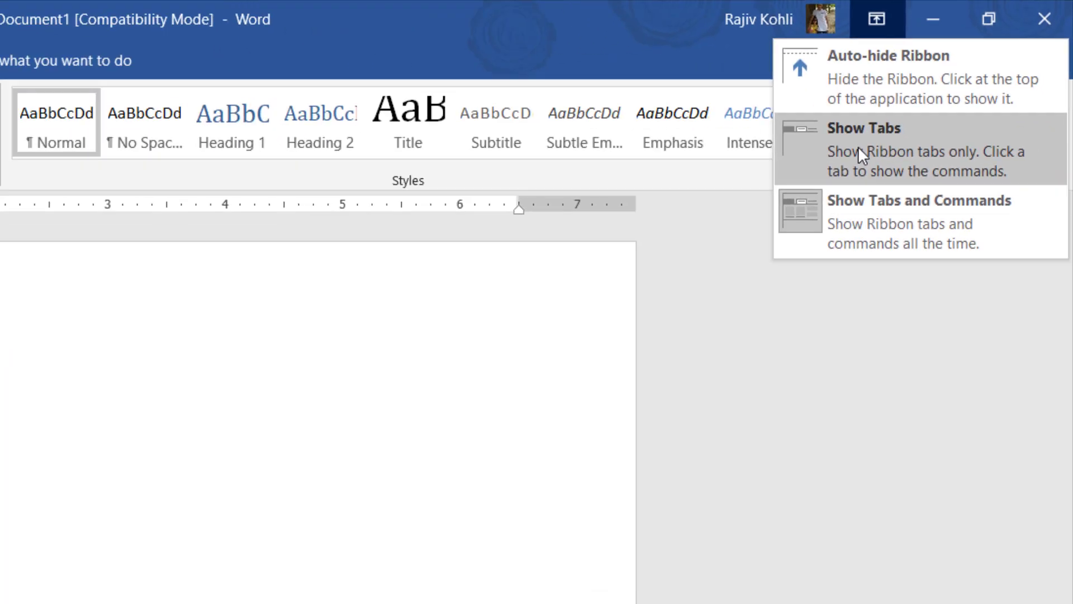
- Set the ribbon to Show Tabs, turn on Bold from the temporarily shown Home tab, and collapse it again
{"action": "left_click", "coordinate": [859, 149]}
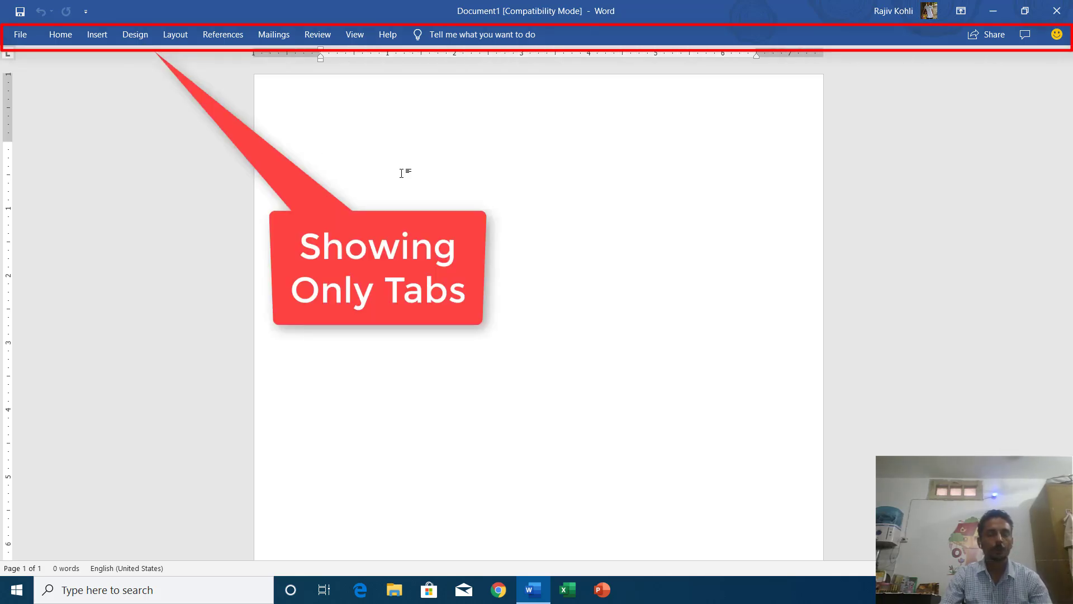
{"action": "left_click", "coordinate": [60, 34]}
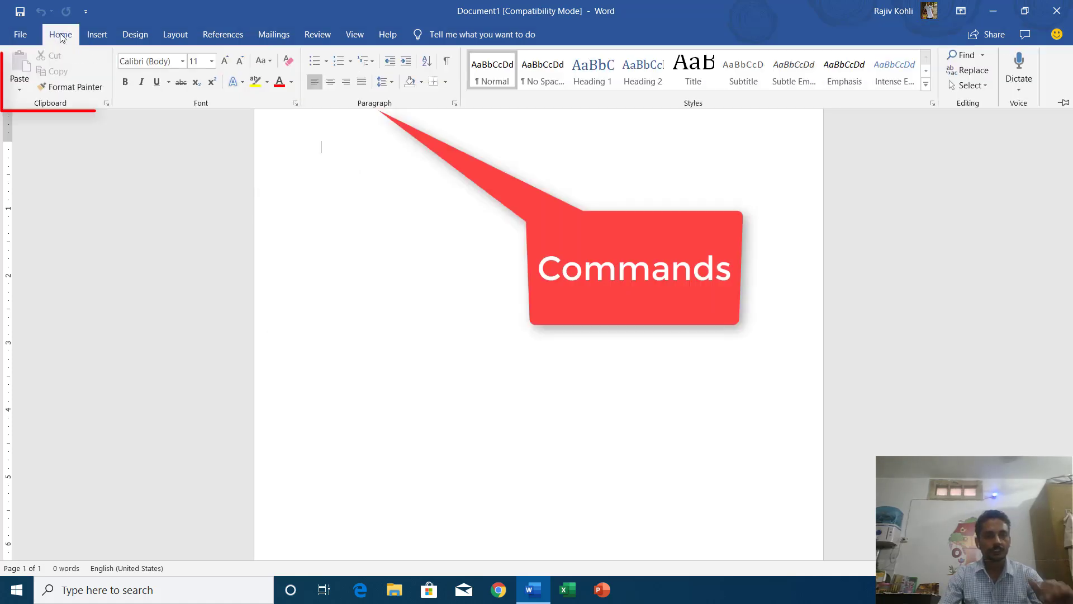
{"action": "left_click", "coordinate": [126, 86]}
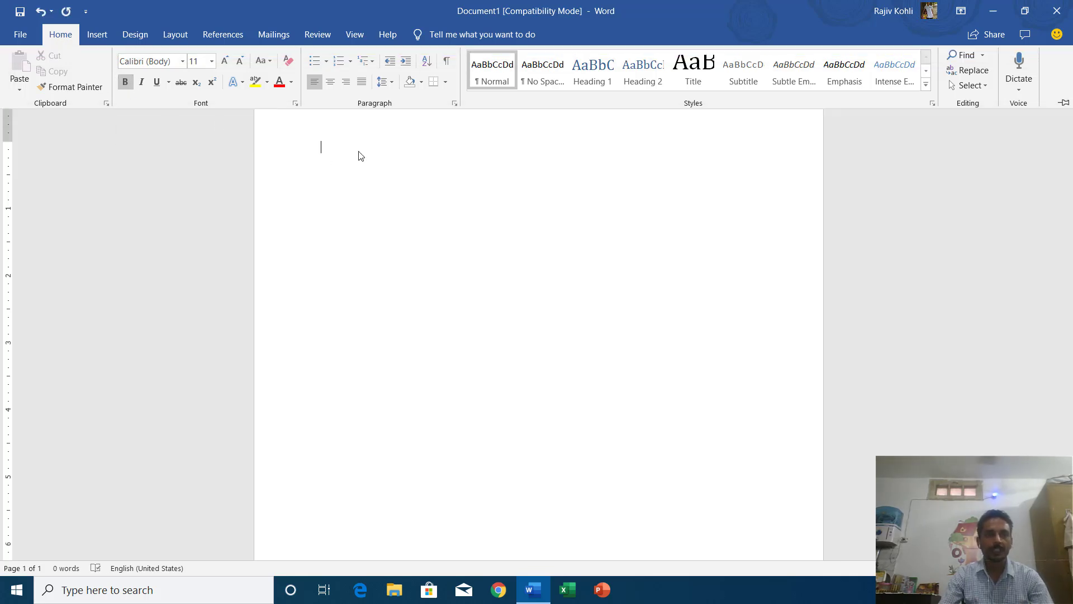
{"action": "key", "text": "ctrl+F1"}
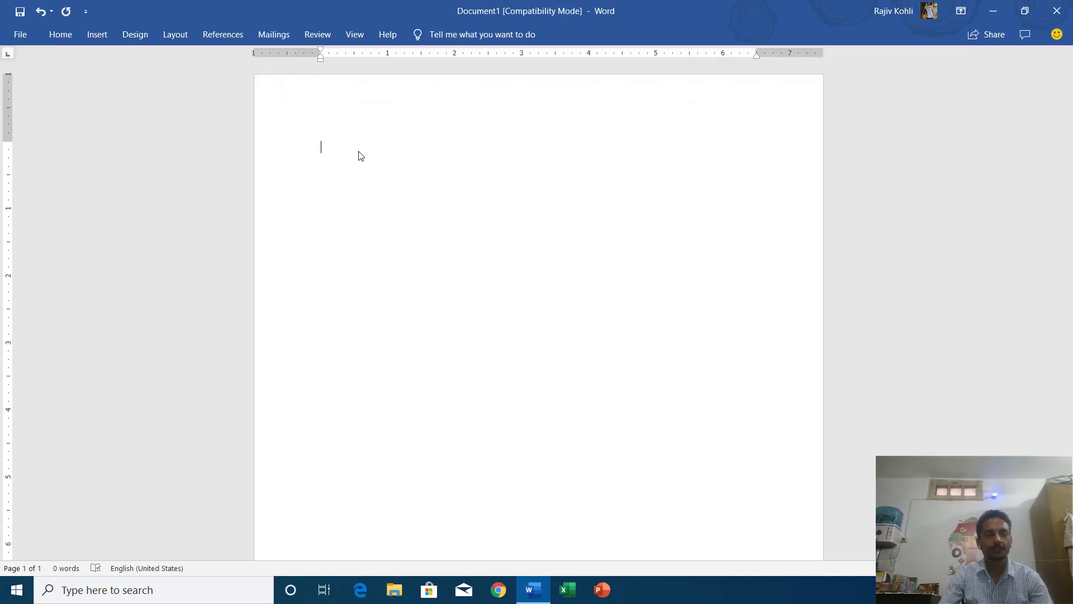
- Switch the ribbon to Auto-hide Ribbon, then back to Show Tabs and Commands
{"action": "left_click", "coordinate": [961, 10]}
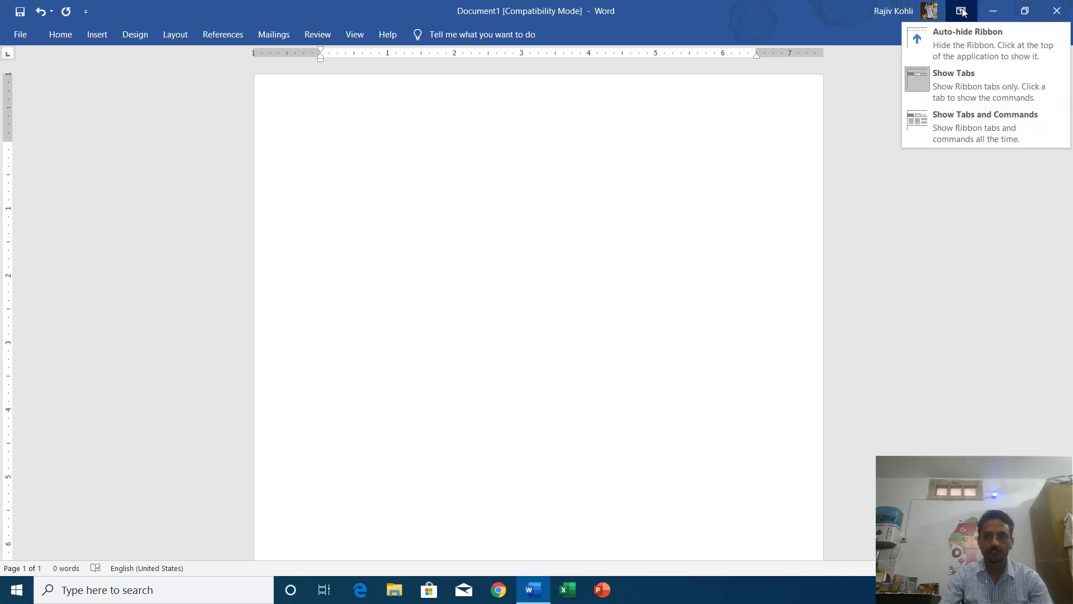
{"action": "left_click", "coordinate": [964, 78]}
{"action": "left_click", "coordinate": [960, 10]}
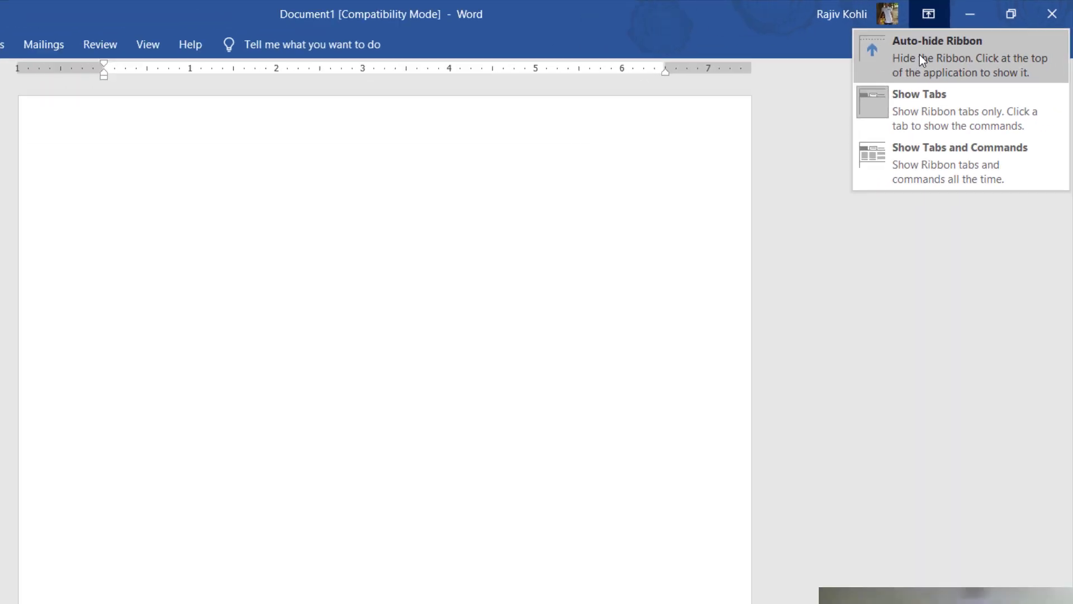
{"action": "left_click", "coordinate": [787, 103]}
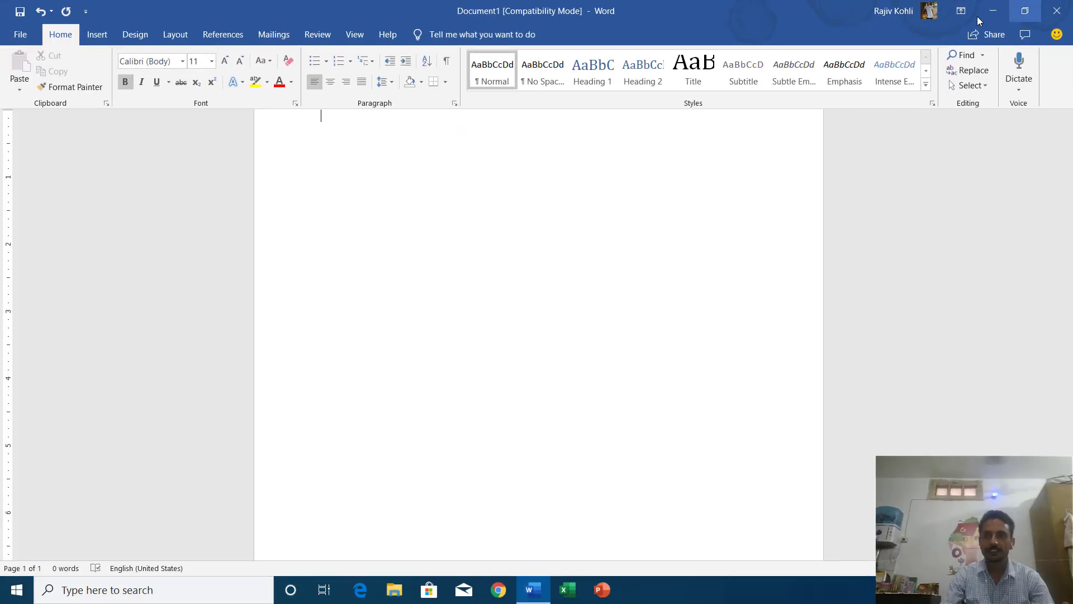
{"action": "left_click", "coordinate": [967, 12]}
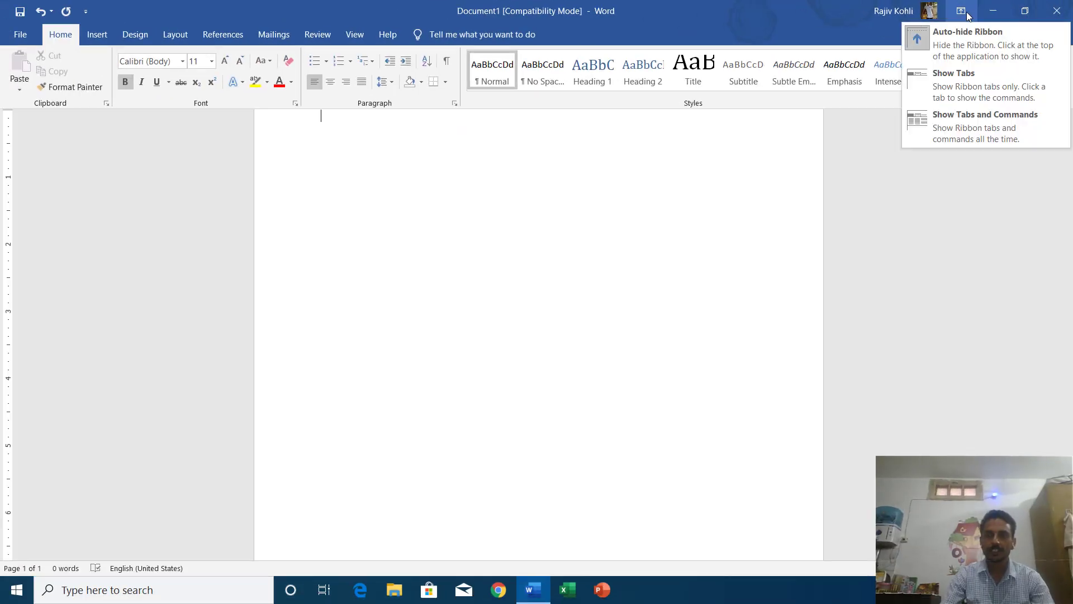
{"action": "left_click", "coordinate": [946, 130]}
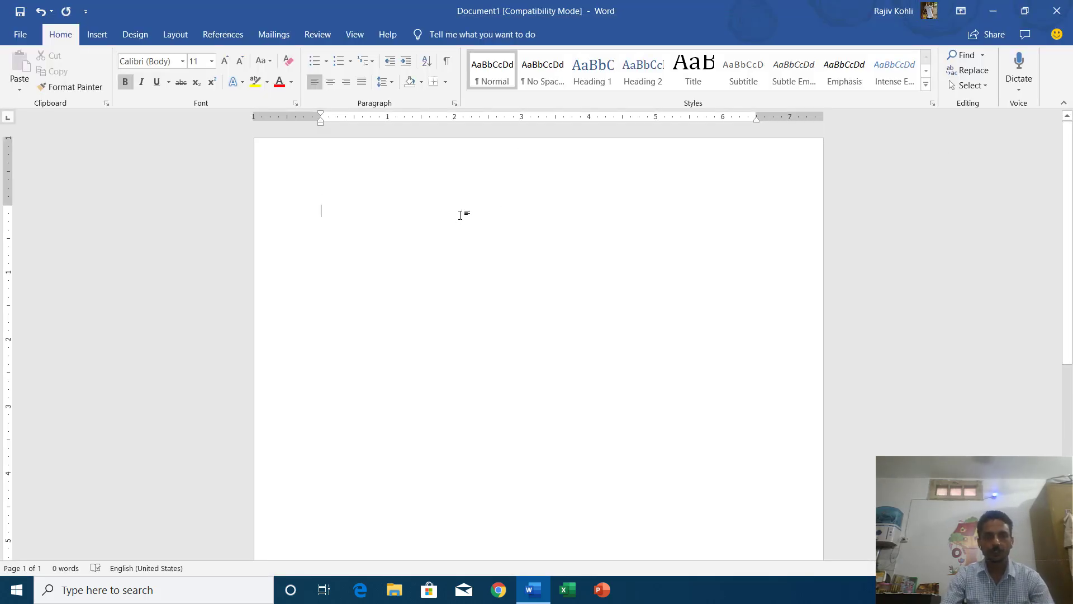
- Set the ribbon to Show Tabs and type 'The Teacher' on the page
{"action": "scroll", "coordinate": [467, 211], "scroll_direction": "down", "scroll_amount": 1}
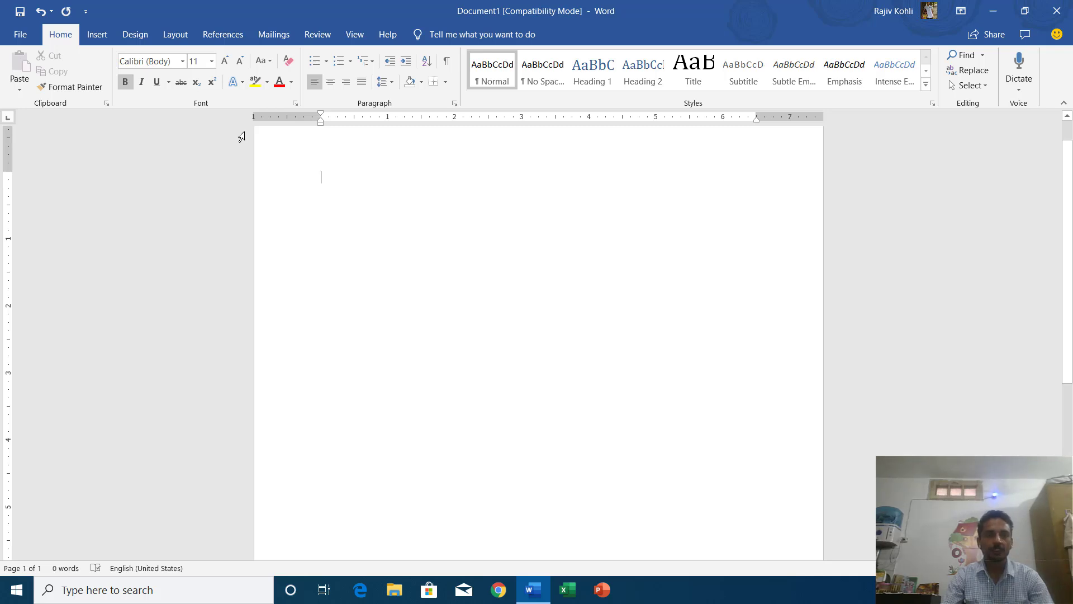
{"action": "left_click", "coordinate": [960, 12]}
{"action": "left_click", "coordinate": [949, 84]}
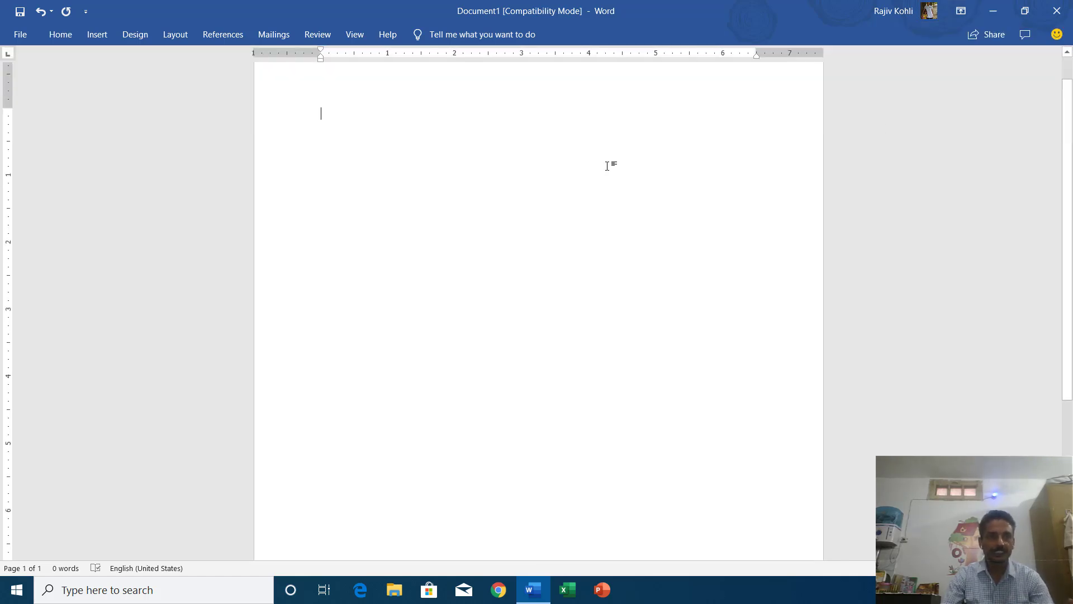
{"action": "type", "text": "T"}
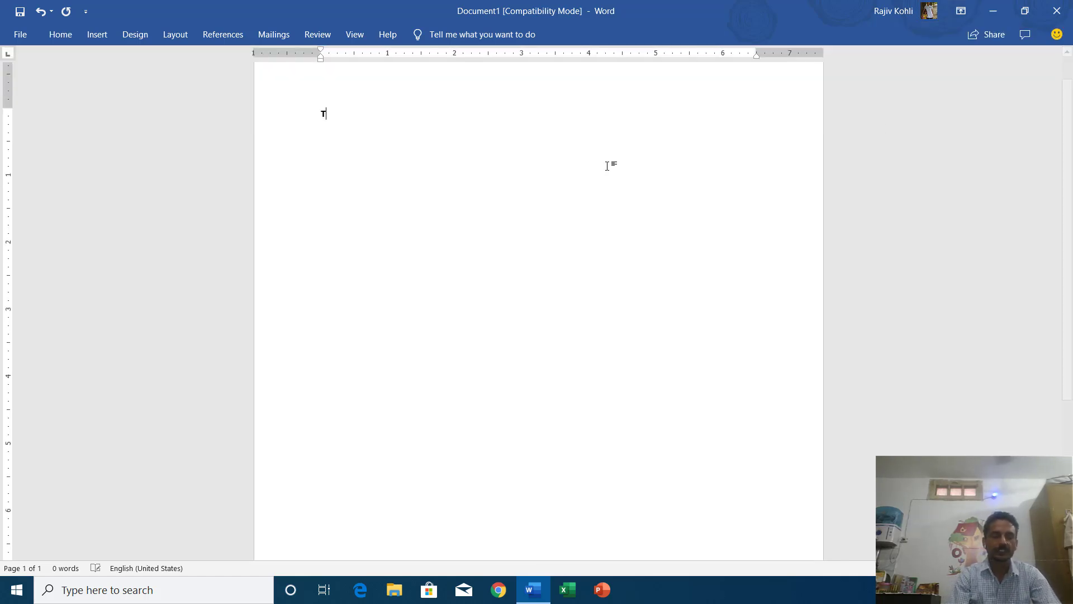
{"action": "type", "text": "he Teacher"}
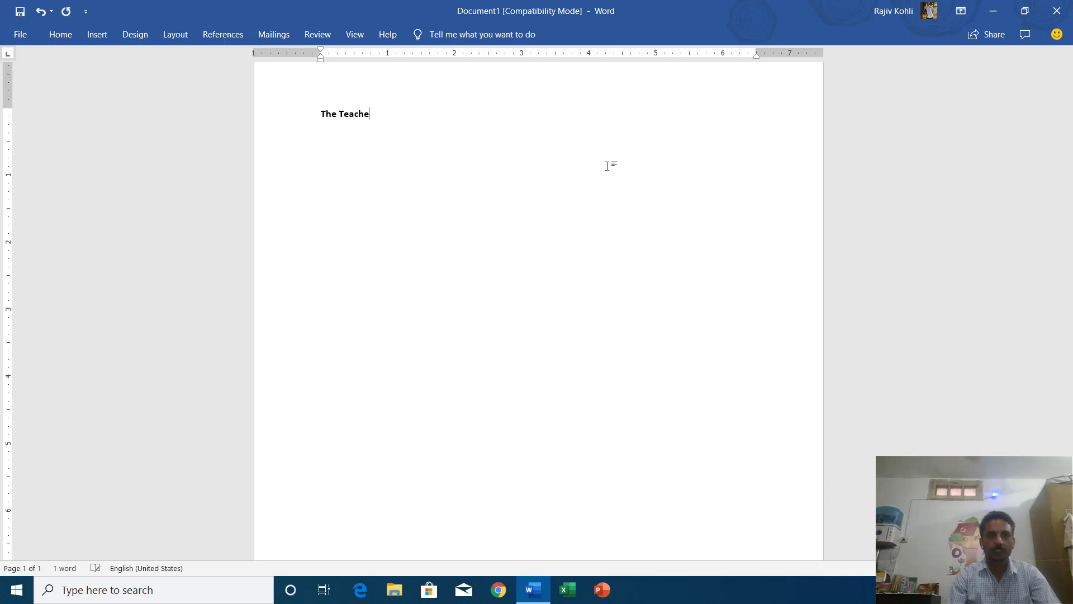
- Remove bold from 'The Teacher' using the temporarily shown Home commands
{"action": "scroll", "coordinate": [321, 209], "scroll_direction": "up", "scroll_amount": 1}
{"action": "left_click_drag", "start_coordinate": [350, 152], "coordinate": [285, 146]}
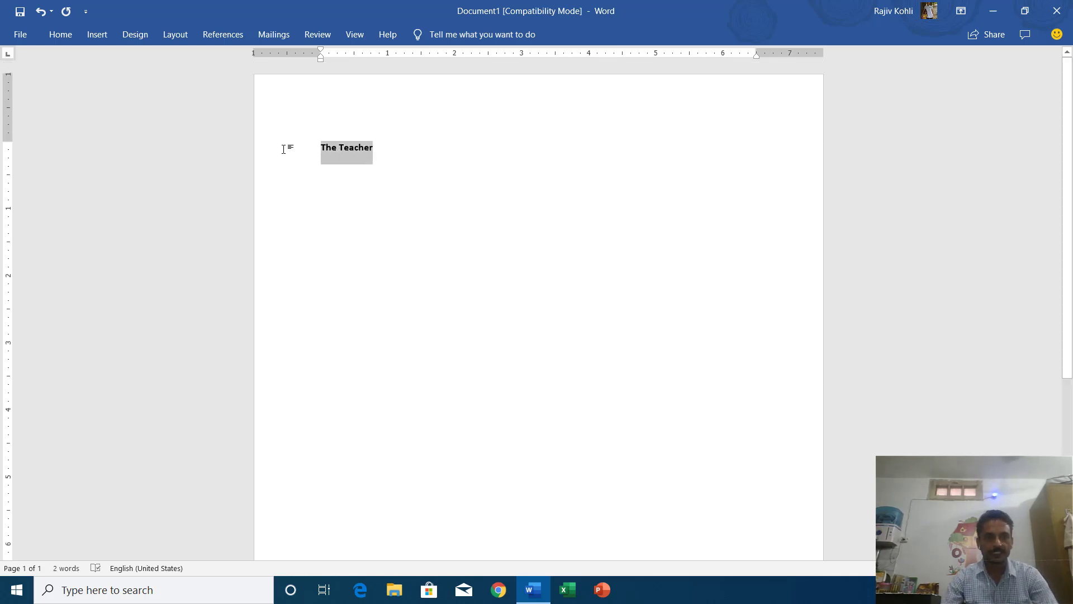
{"action": "left_click", "coordinate": [61, 35]}
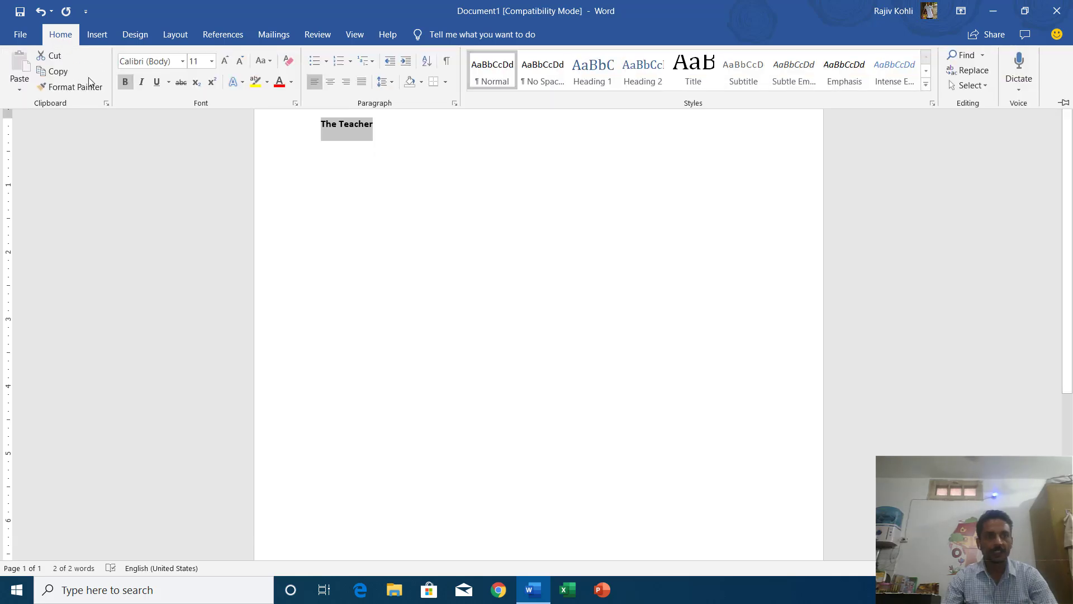
{"action": "left_click", "coordinate": [125, 84]}
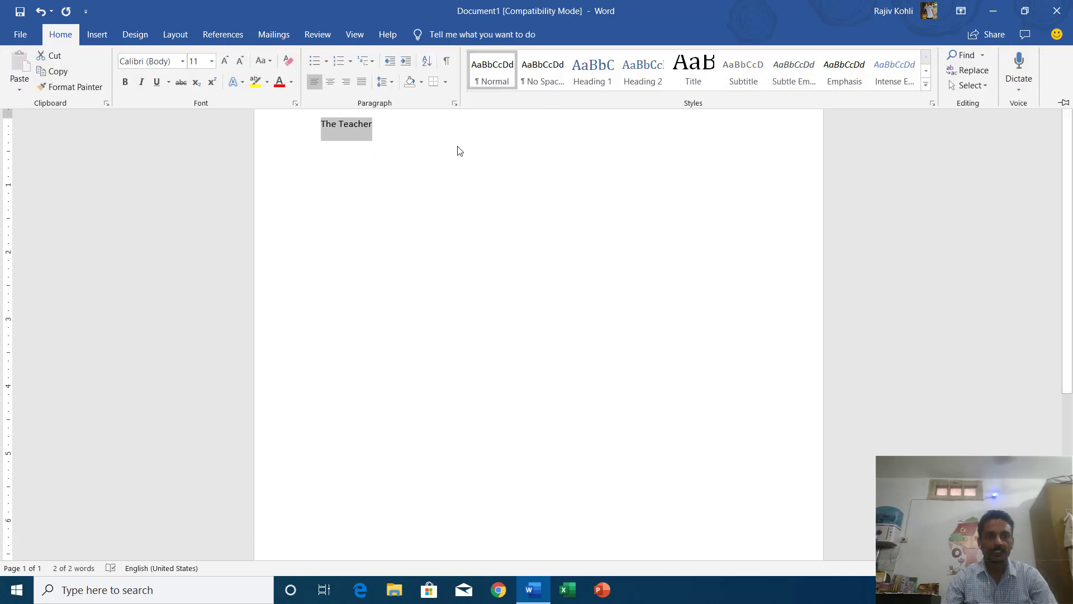
{"action": "key", "text": "ctrl+F1"}
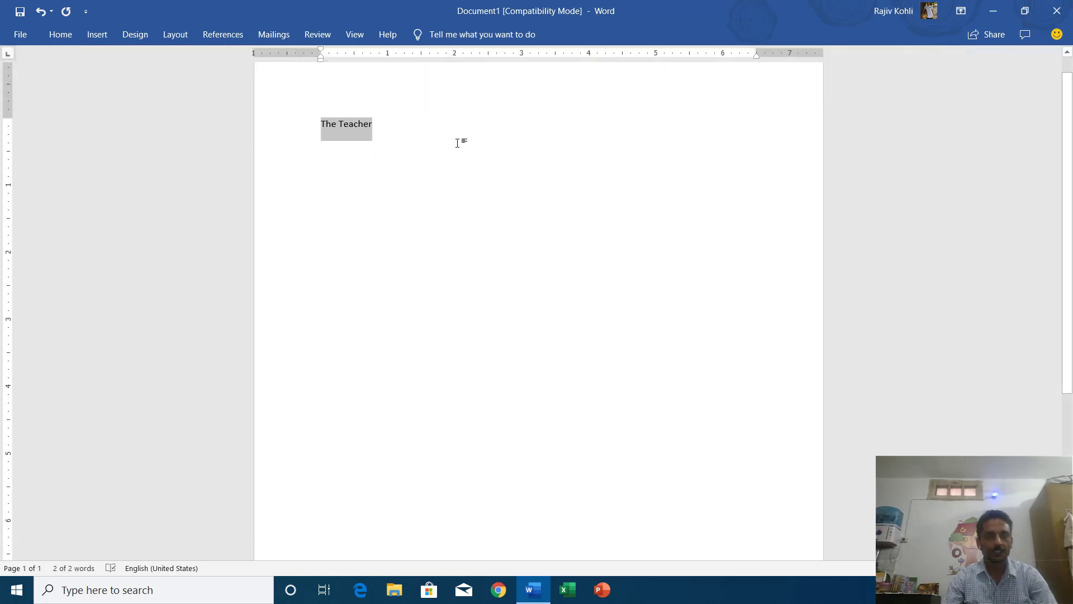
{"action": "left_click", "coordinate": [457, 143]}
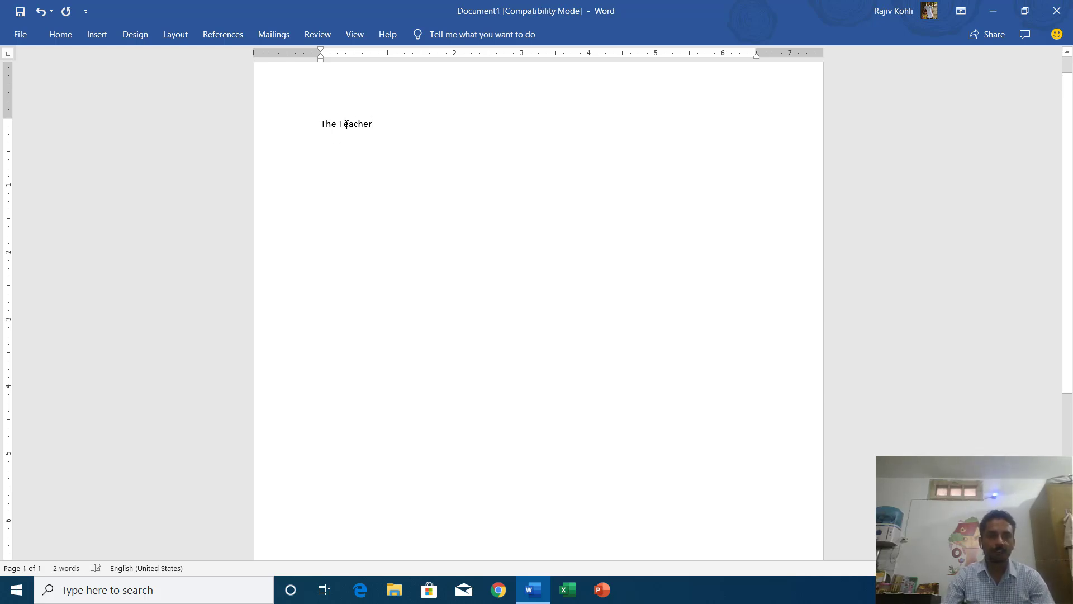
- Select 'Teacher' and view Home and Ribbon Display Options without changes, then deselect
{"action": "left_click_drag", "start_coordinate": [398, 124], "coordinate": [339, 124]}
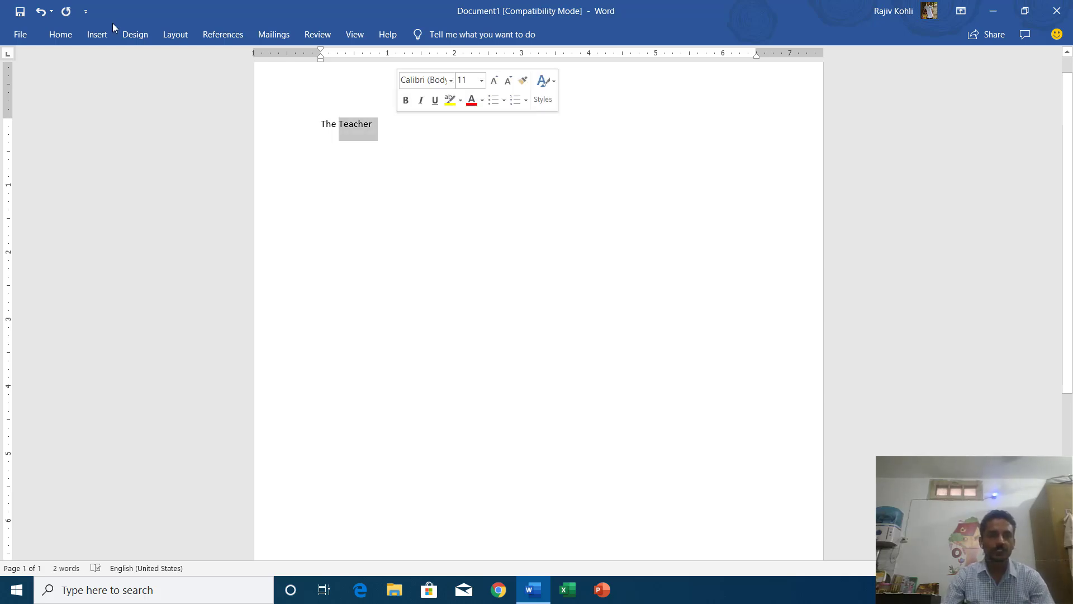
{"action": "left_click", "coordinate": [69, 38]}
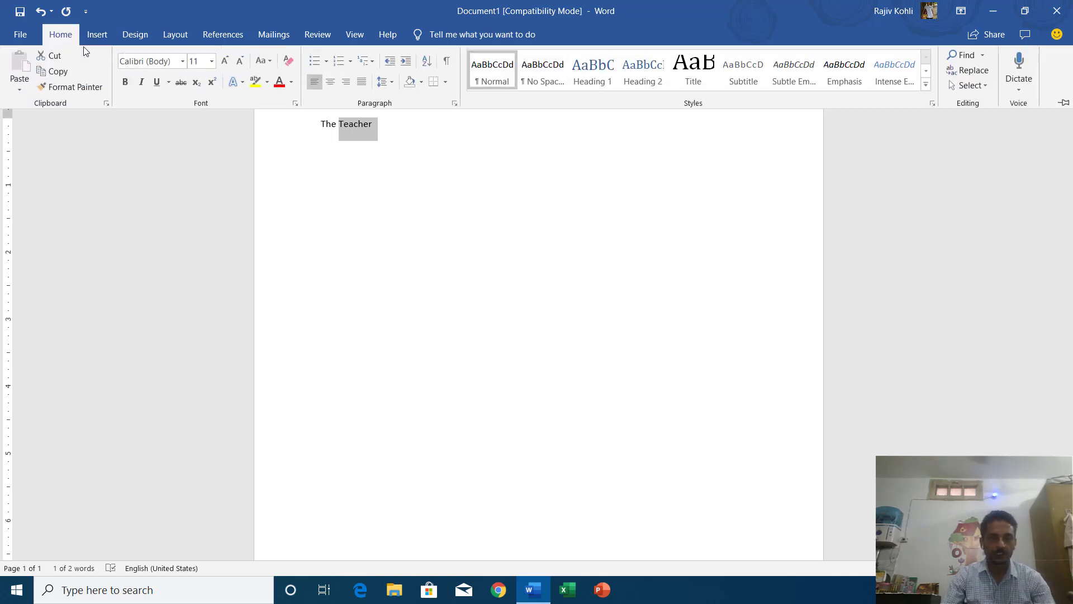
{"action": "left_click", "coordinate": [426, 139]}
{"action": "left_click", "coordinate": [960, 12]}
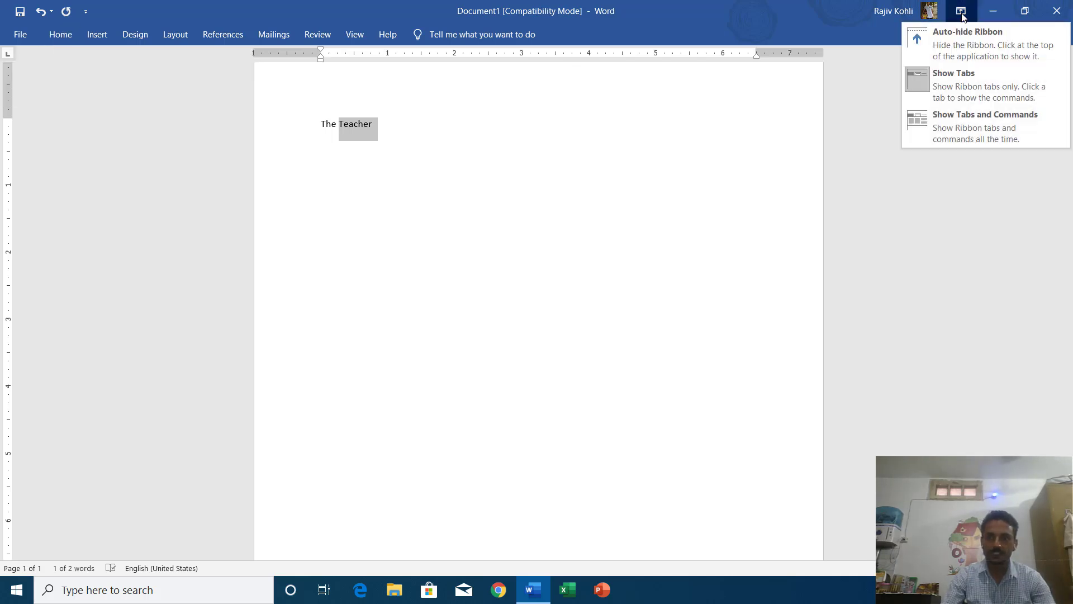
{"action": "left_click", "coordinate": [407, 127]}
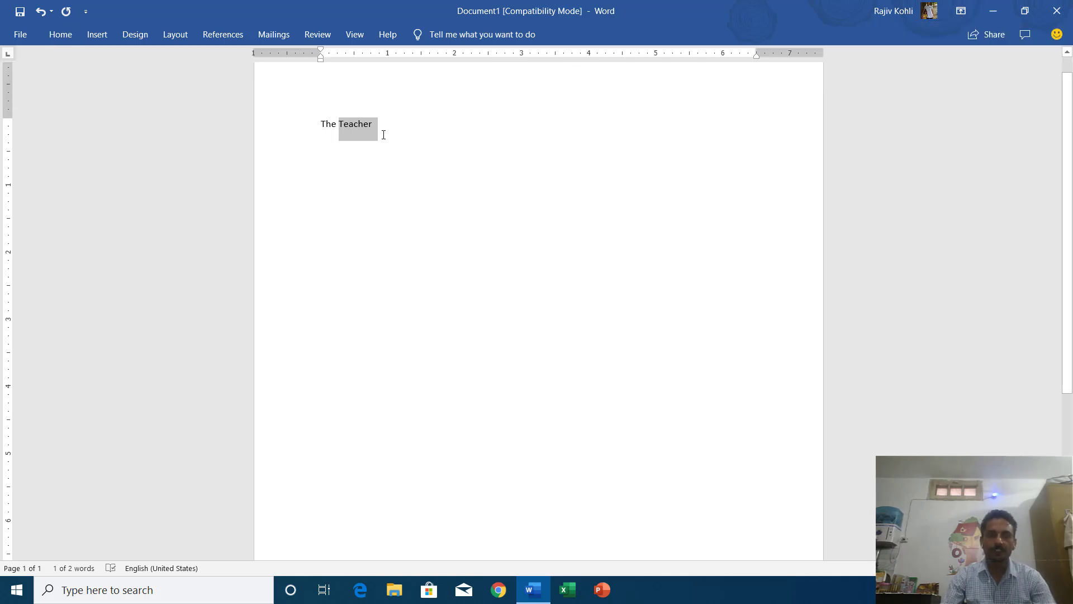
{"action": "left_click", "coordinate": [383, 134]}
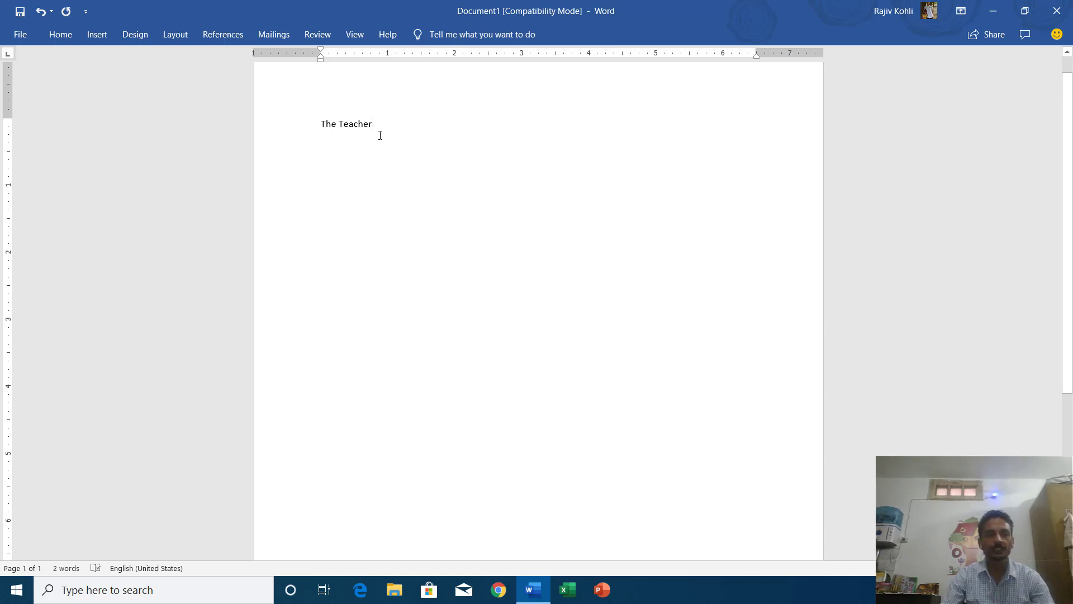
{"action": "left_click", "coordinate": [60, 35]}
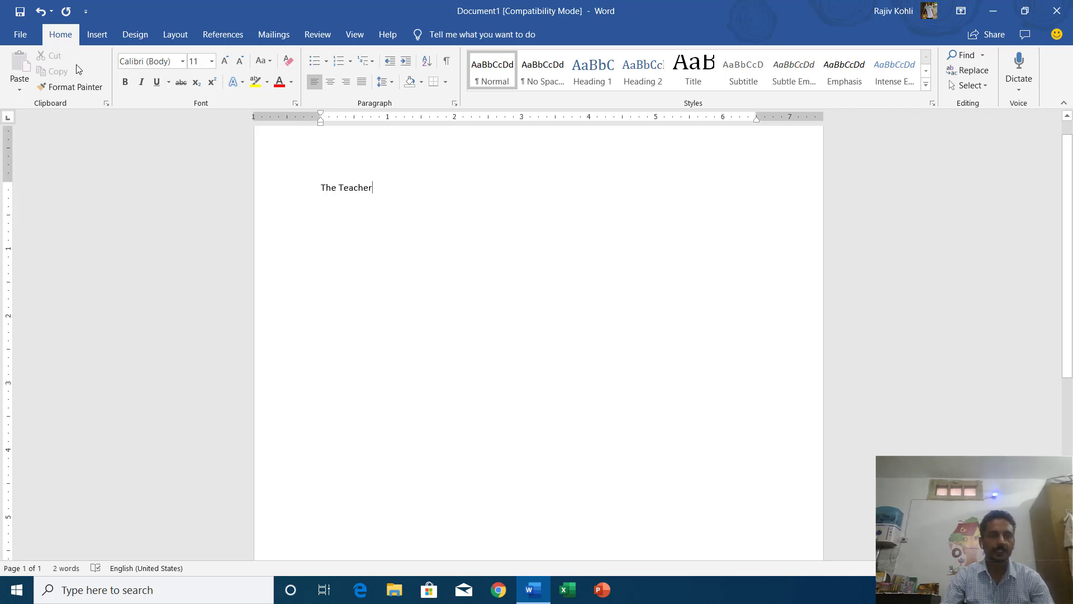
{"action": "double_click", "coordinate": [61, 35]}
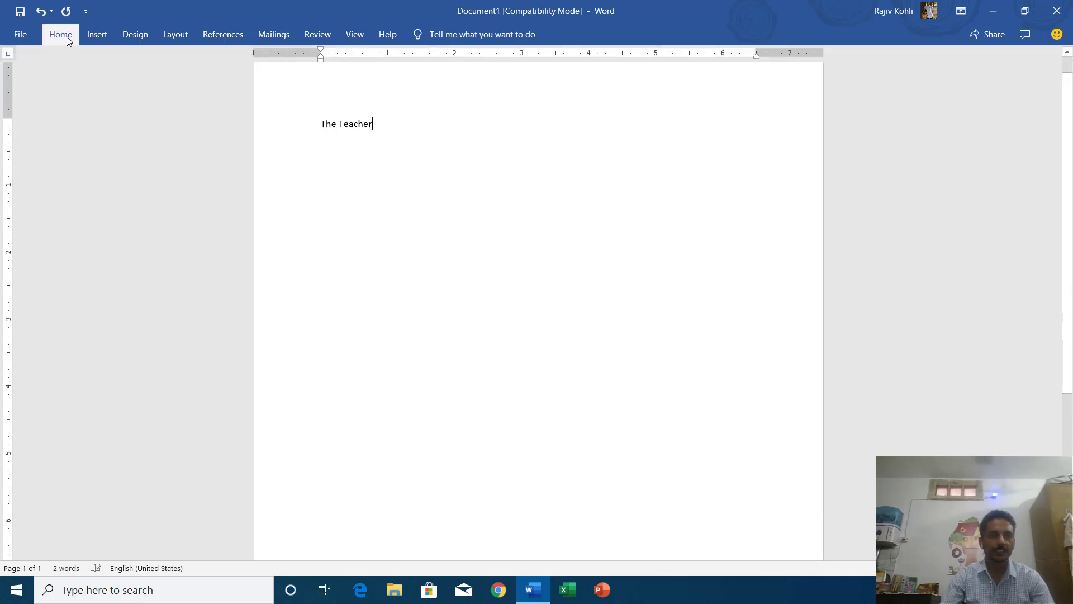
{"action": "left_click", "coordinate": [61, 36]}
{"action": "left_click", "coordinate": [426, 139]}
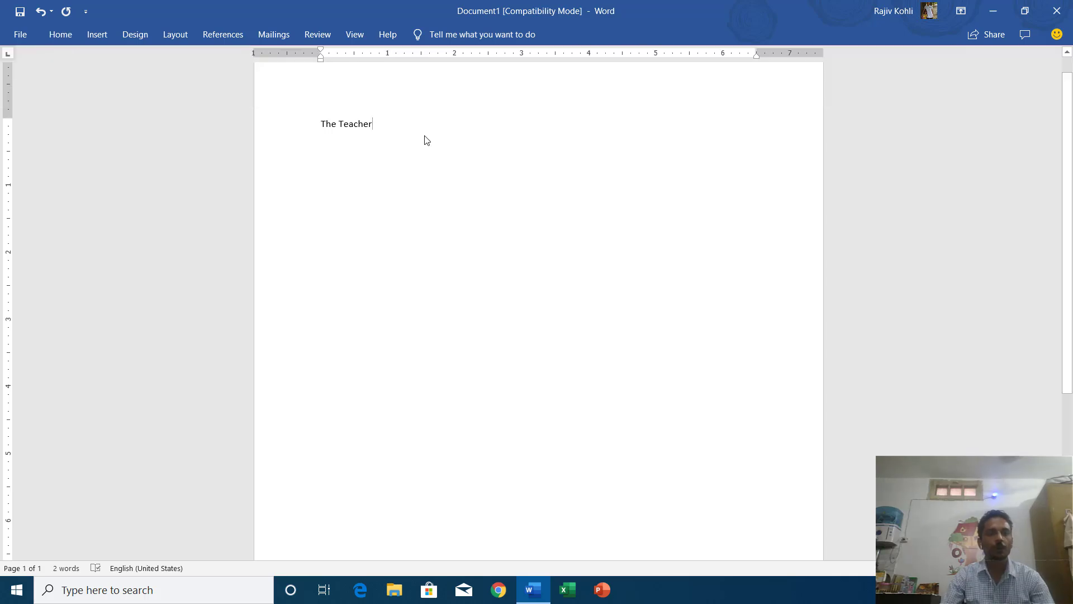